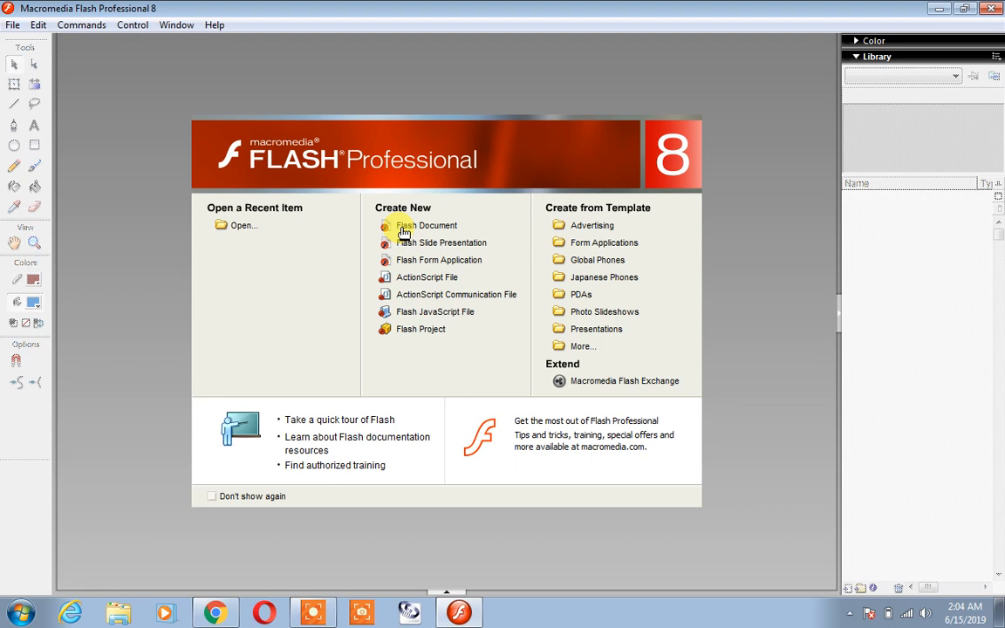
# Create a new Flash document and select the first frame of Layer 1.
pyautogui.click(403, 229)
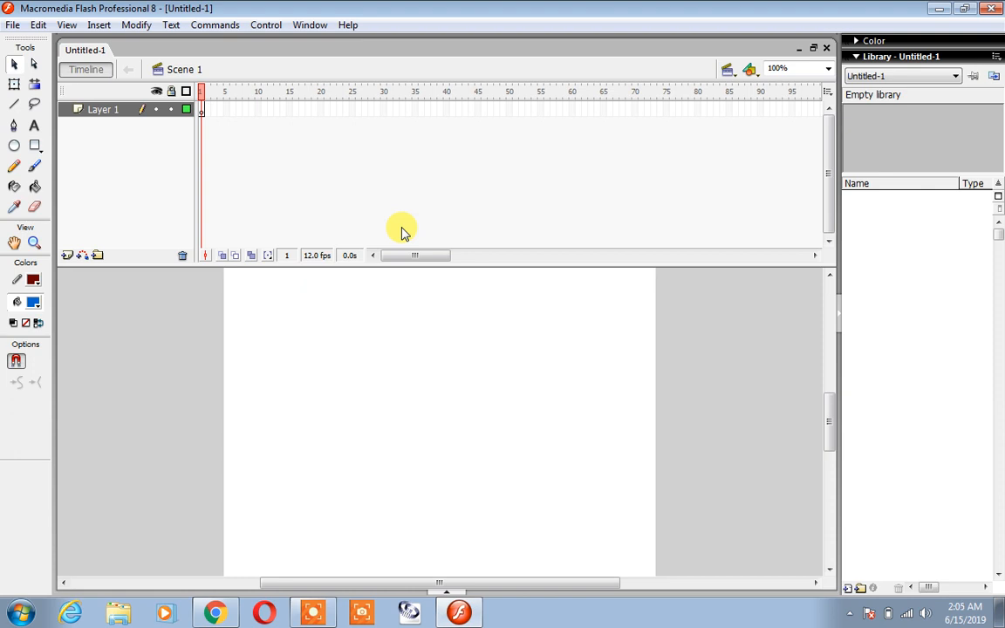
pyautogui.click(204, 117)
pyautogui.click(209, 127)
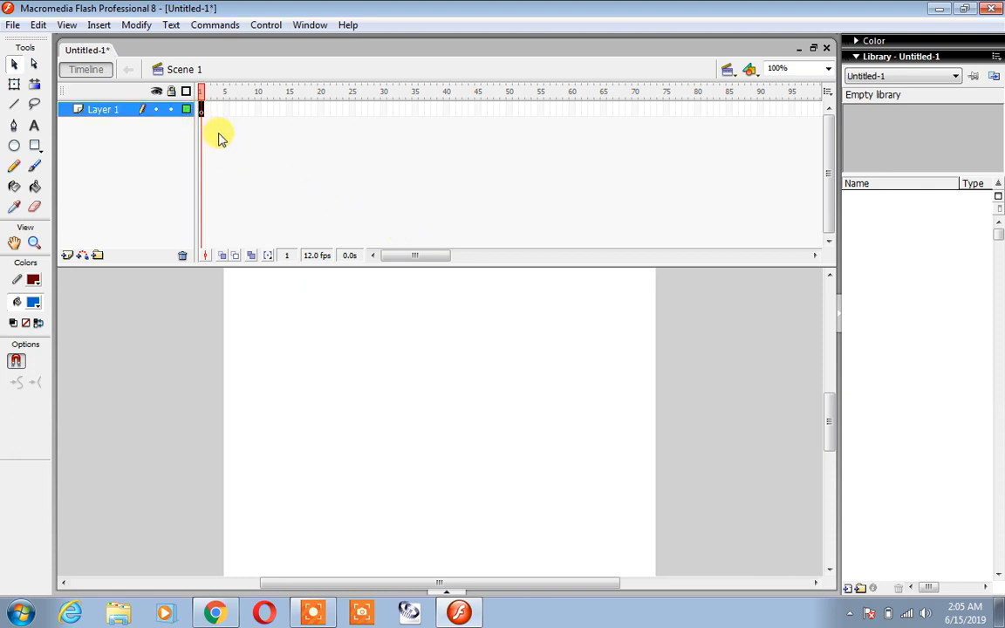
pyautogui.click(202, 115)
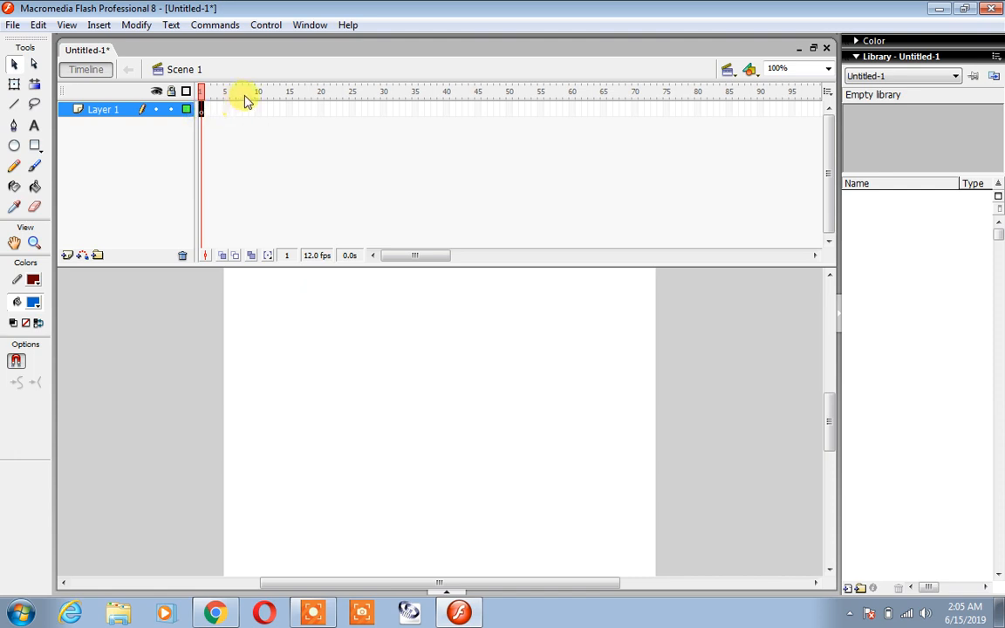
pyautogui.click(213, 113)
pyautogui.click(203, 115)
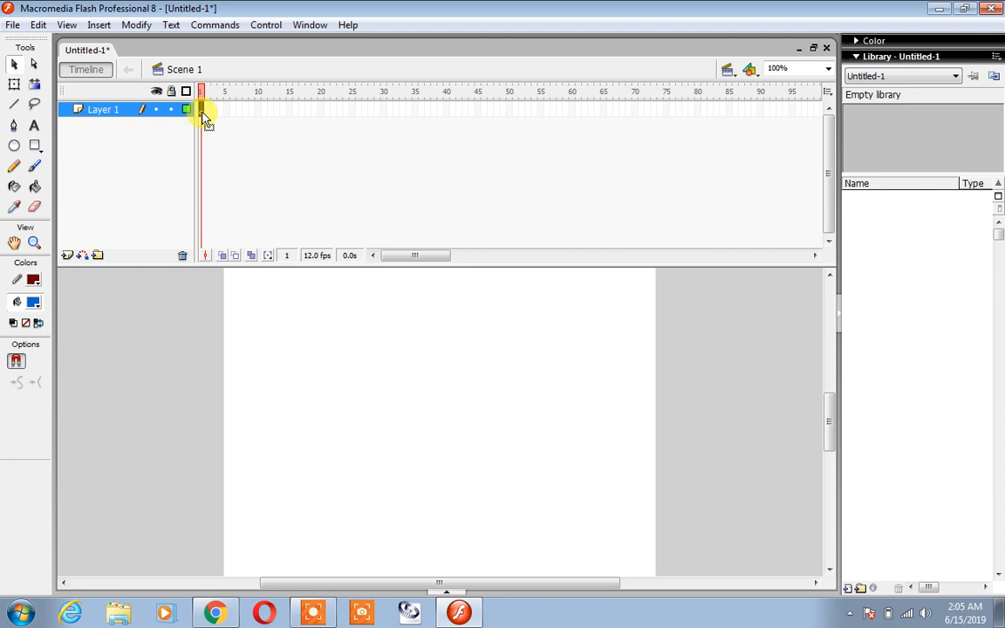
# Draw a large blue circle with a dark red outline on the stage using the Oval tool.
pyautogui.click(14, 149)
pyautogui.moveTo(282, 319); pyautogui.dragTo(545, 566)
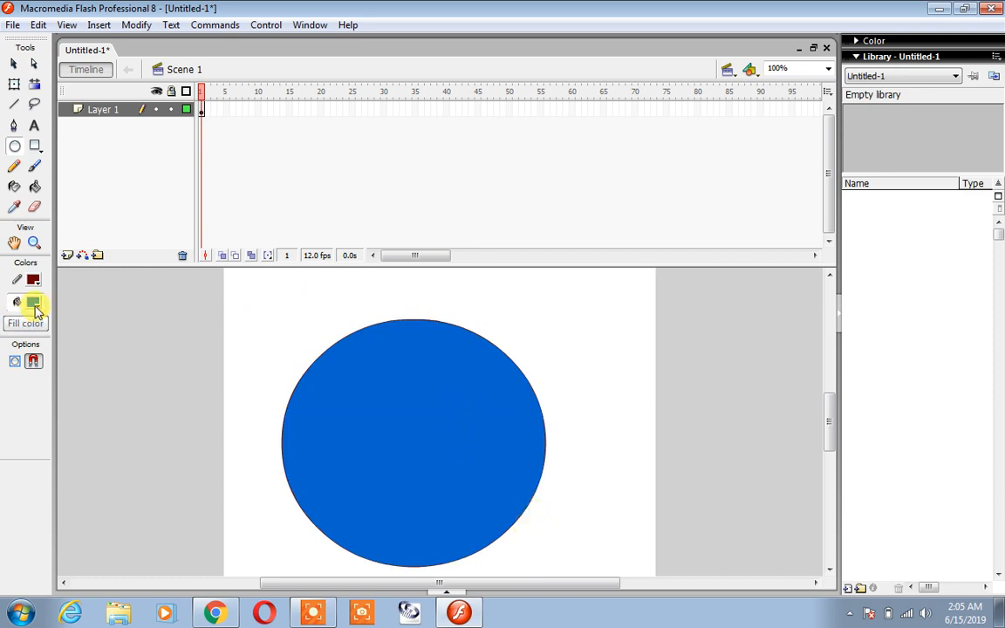
pyautogui.moveTo(35, 307); pyautogui.dragTo(386, 361)
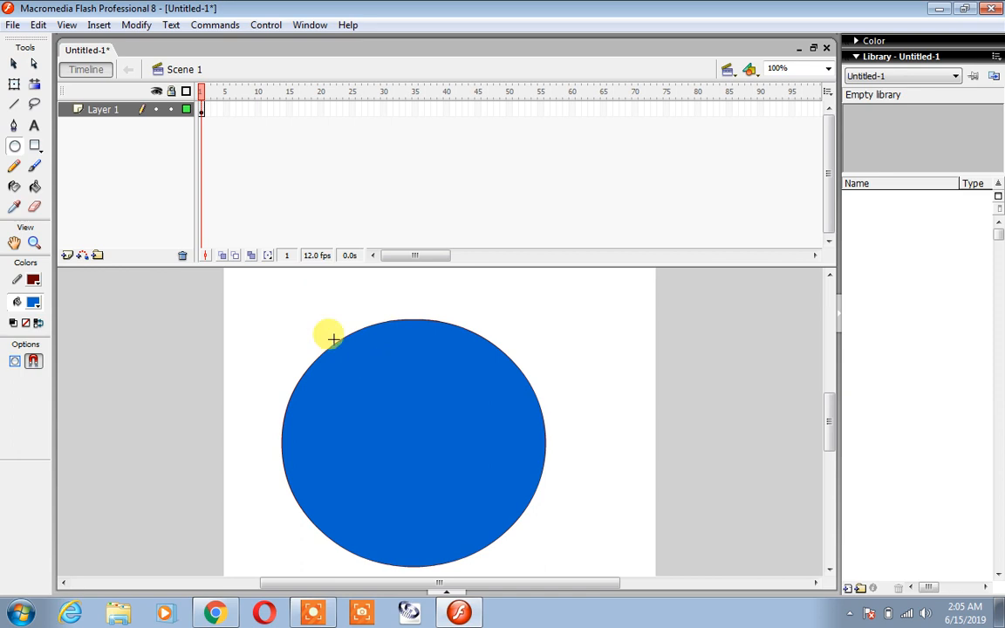
# Move the circle's blue fill away from its outline, off towards the stage's left edge.
pyautogui.click(13, 70)
pyautogui.moveTo(364, 408); pyautogui.dragTo(455, 420)
pyautogui.moveTo(525, 422); pyautogui.dragTo(278, 404)
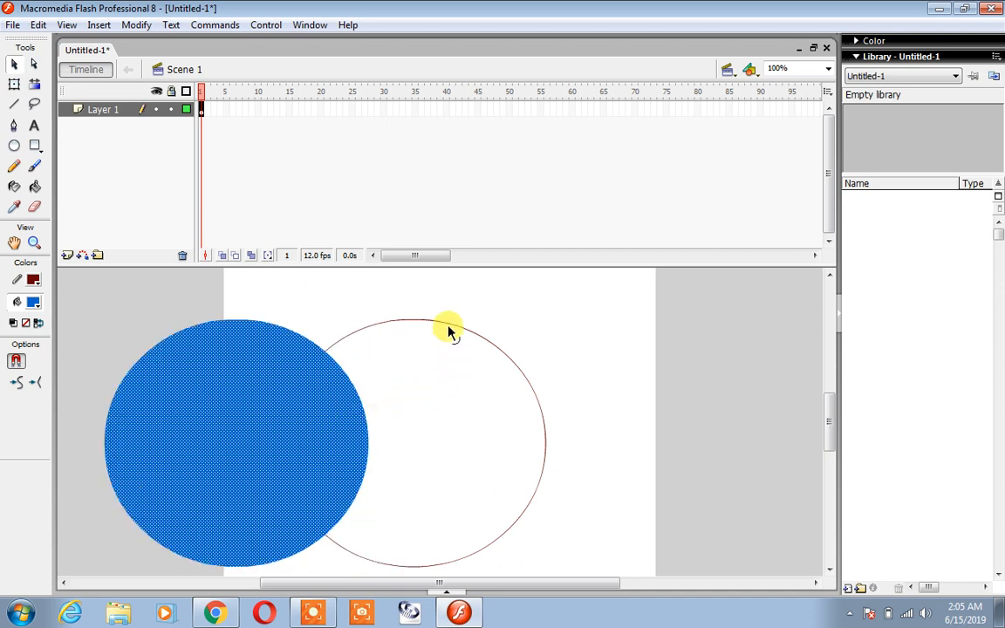
# Undo the moves of the circle's fill.
pyautogui.hotkey('ctrl', 'z')
pyautogui.hotkey('ctrl', 'z')
pyautogui.hotkey('ctrl', 'z')
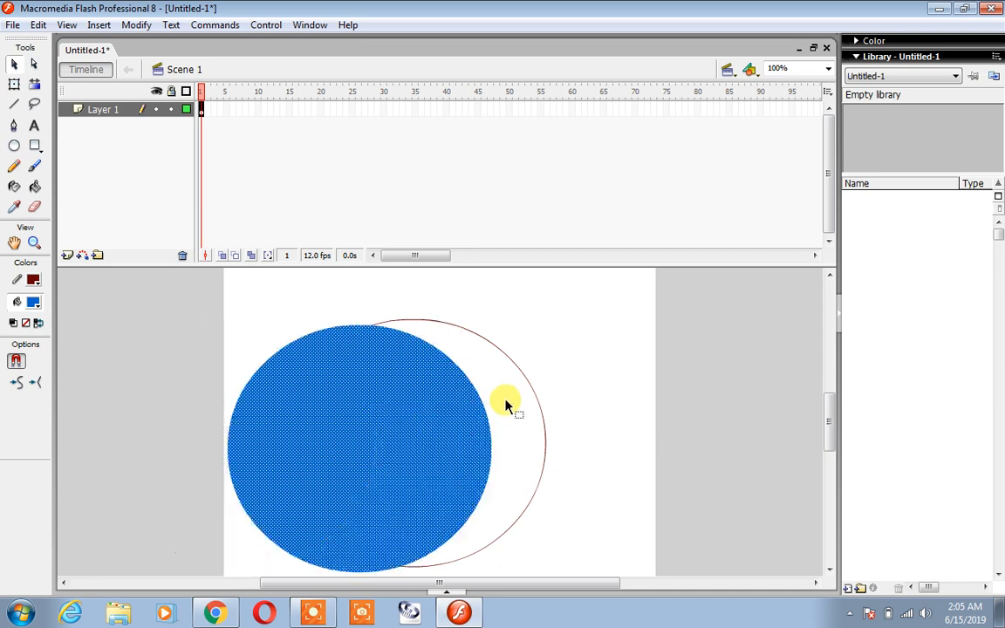
pyautogui.hotkey('ctrl', 'z')
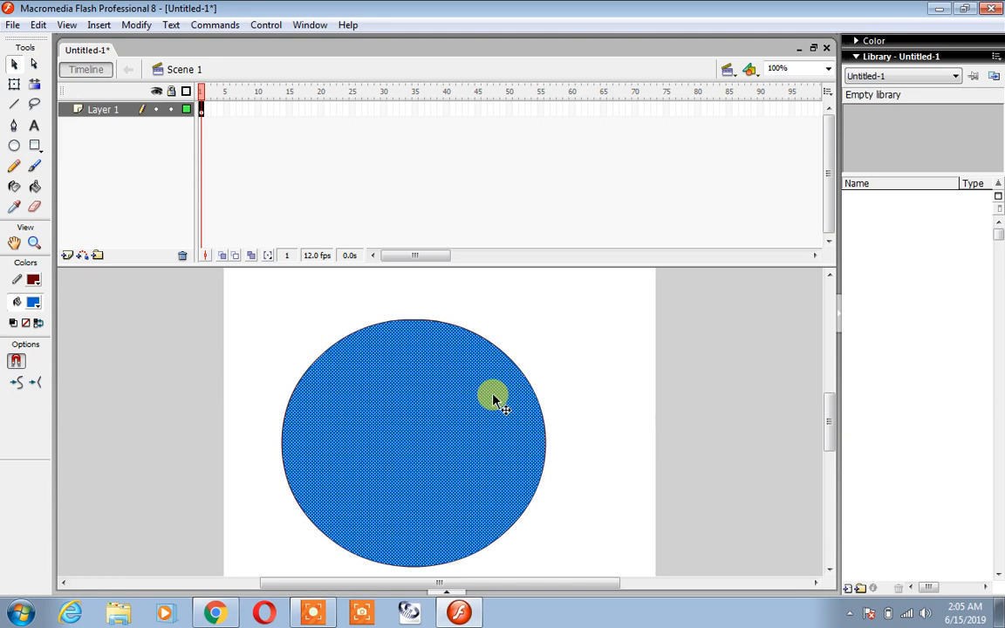
# Select the circle's fill and outline together and move the whole circle slightly up and to the right.
pyautogui.click(560, 398)
pyautogui.doubleClick(455, 399)
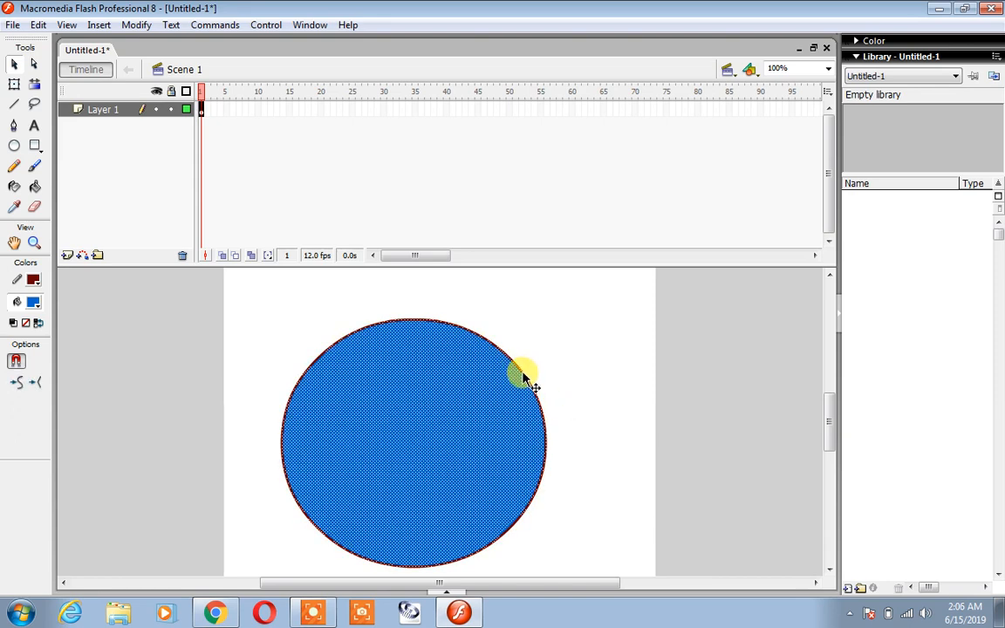
pyautogui.moveTo(375, 434); pyautogui.dragTo(349, 438)
pyautogui.moveTo(352, 437); pyautogui.dragTo(430, 432)
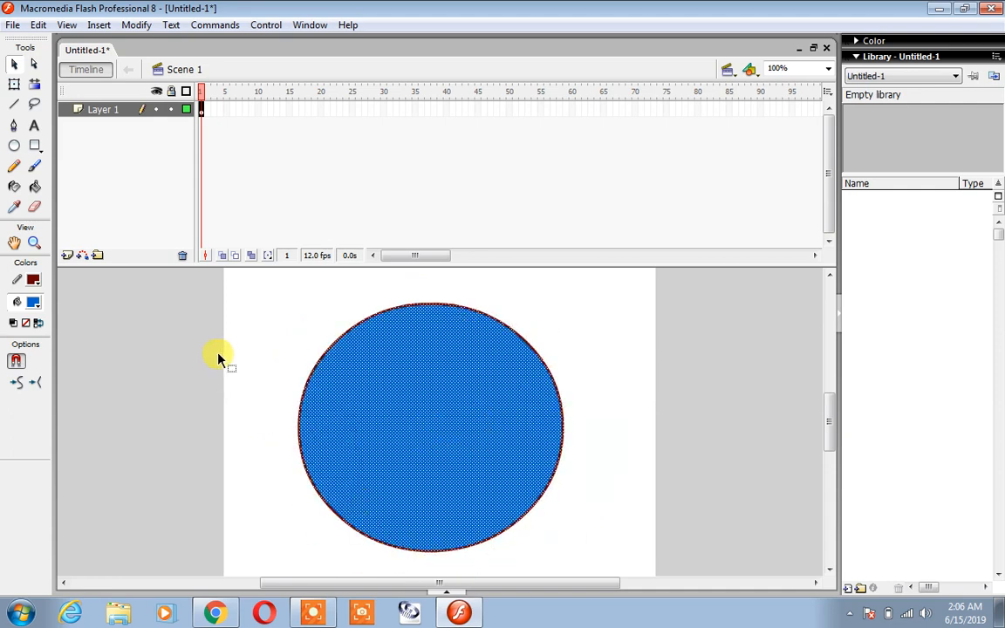
# Recolour the circle's fill crimson and then light violet-blue.
pyautogui.click(34, 301)
pyautogui.click(113, 408)
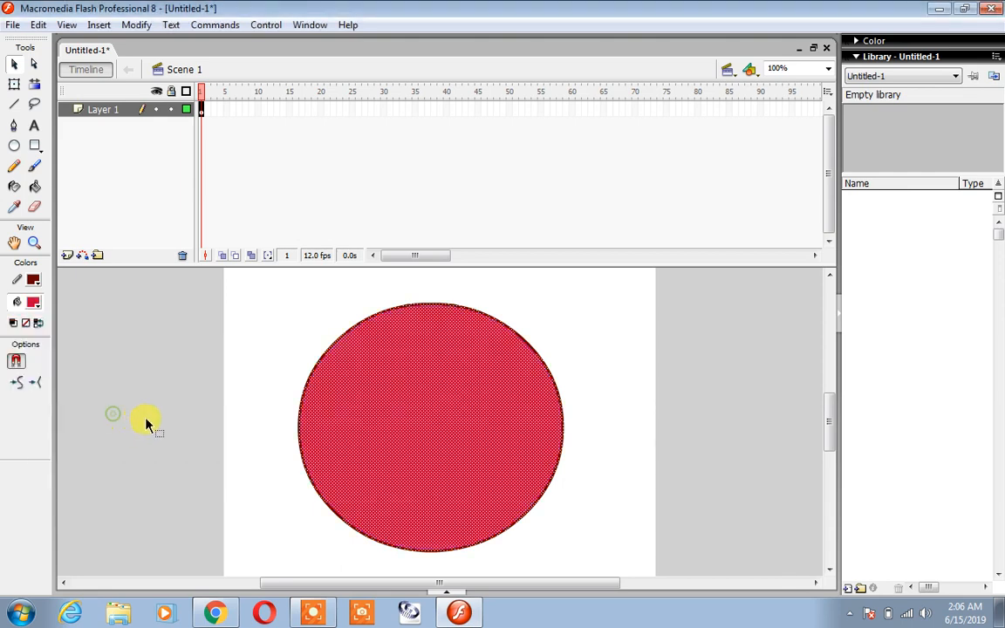
pyautogui.click(33, 302)
pyautogui.click(203, 403)
pyautogui.click(253, 334)
# Select the circle's outline and apply the green radial gradient to its stroke.
pyautogui.click(333, 351)
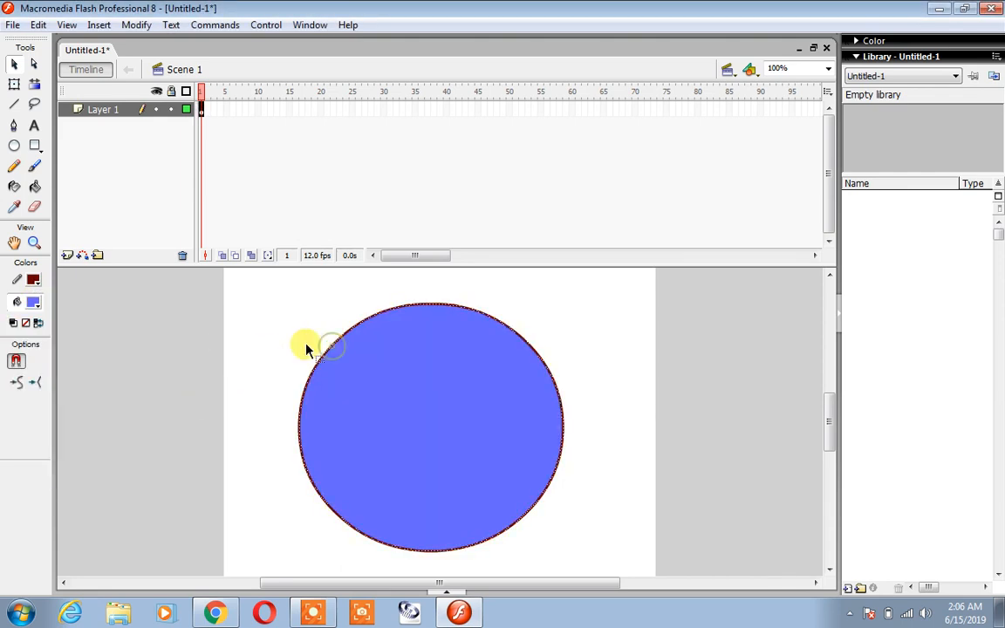
pyautogui.click(33, 279)
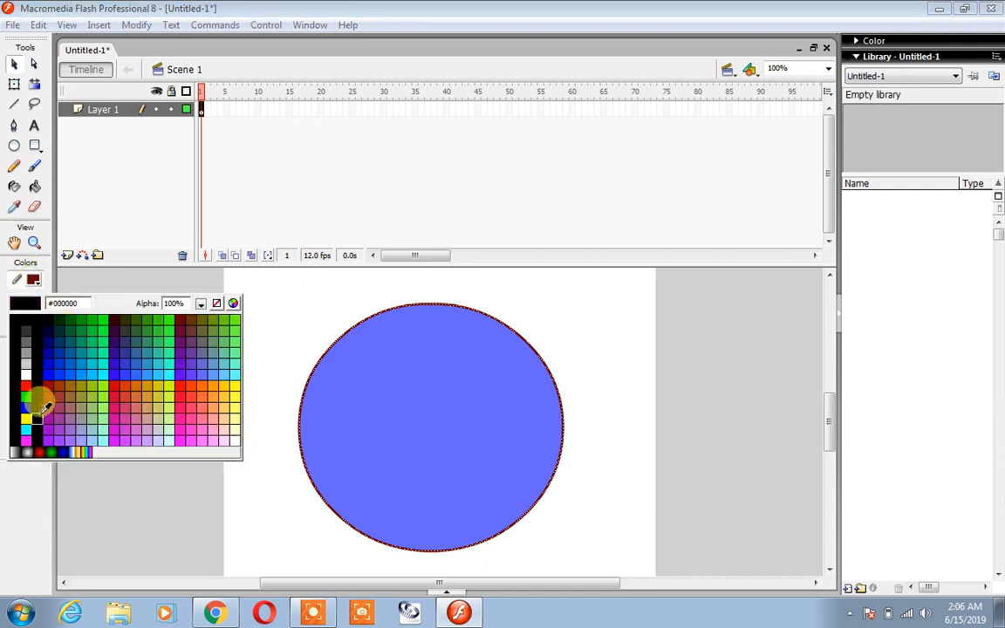
pyautogui.click(49, 452)
pyautogui.click(260, 307)
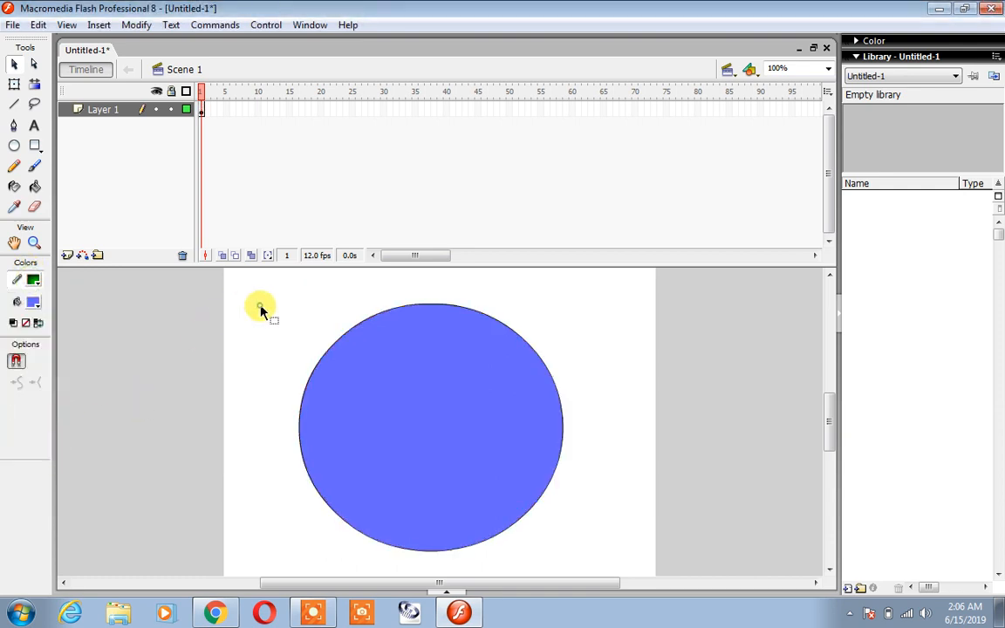
# Recolour the circle's outline yellow-green.
pyautogui.click(349, 334)
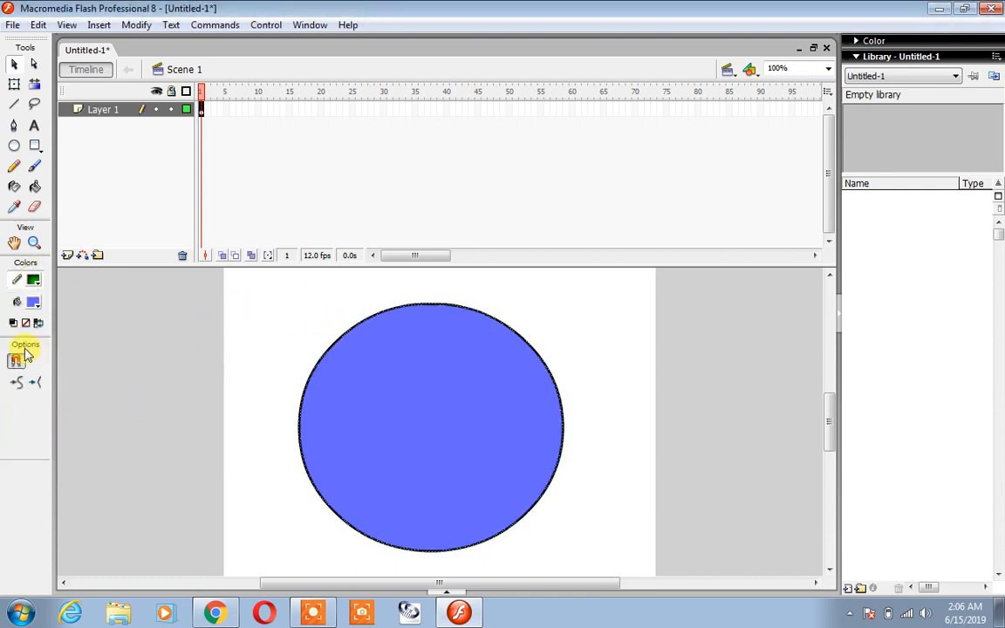
pyautogui.click(33, 302)
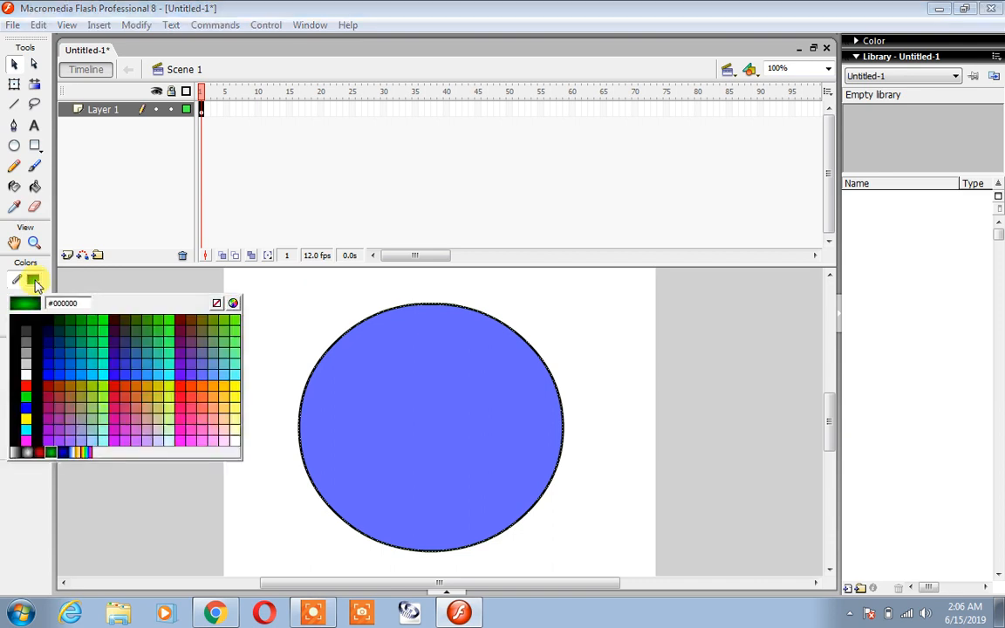
pyautogui.click(173, 375)
pyautogui.click(233, 338)
pyautogui.click(397, 309)
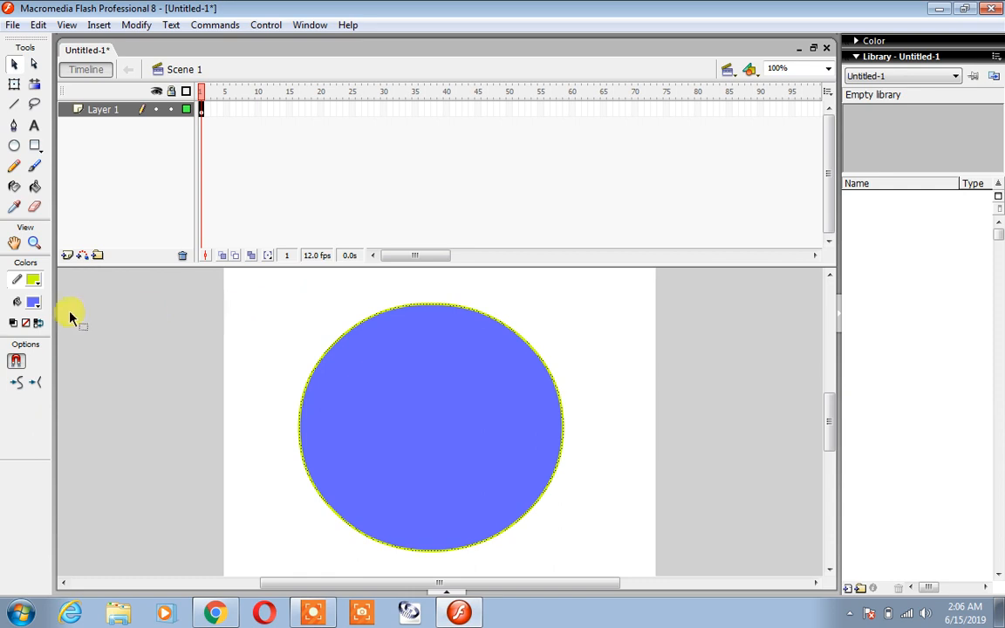
# Move the circle's fill down and to the right off its outline, and recolour the outline red.
pyautogui.moveTo(379, 383); pyautogui.dragTo(516, 469)
pyautogui.click(469, 317)
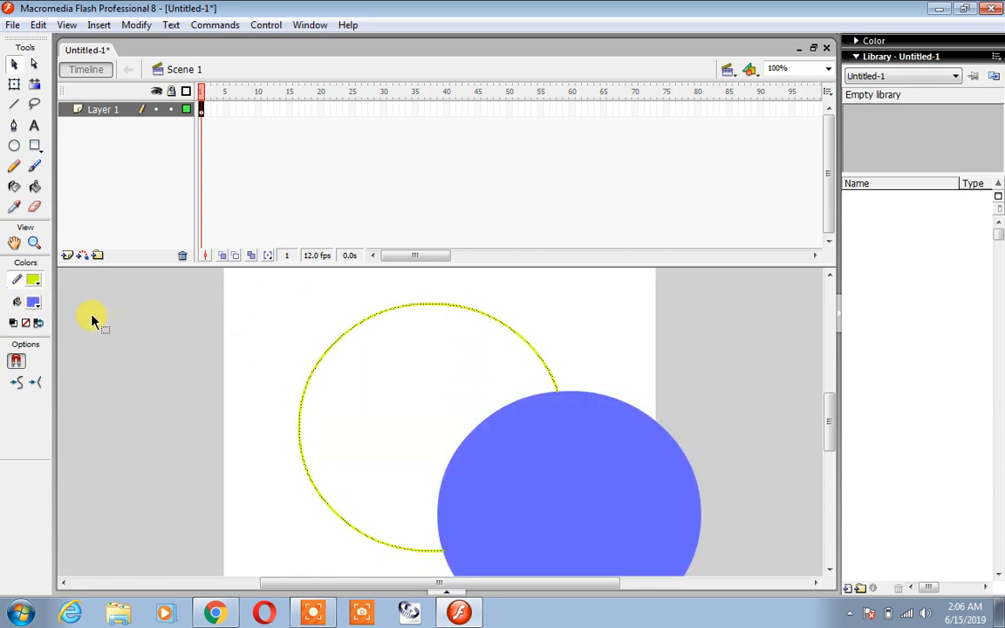
pyautogui.click(33, 280)
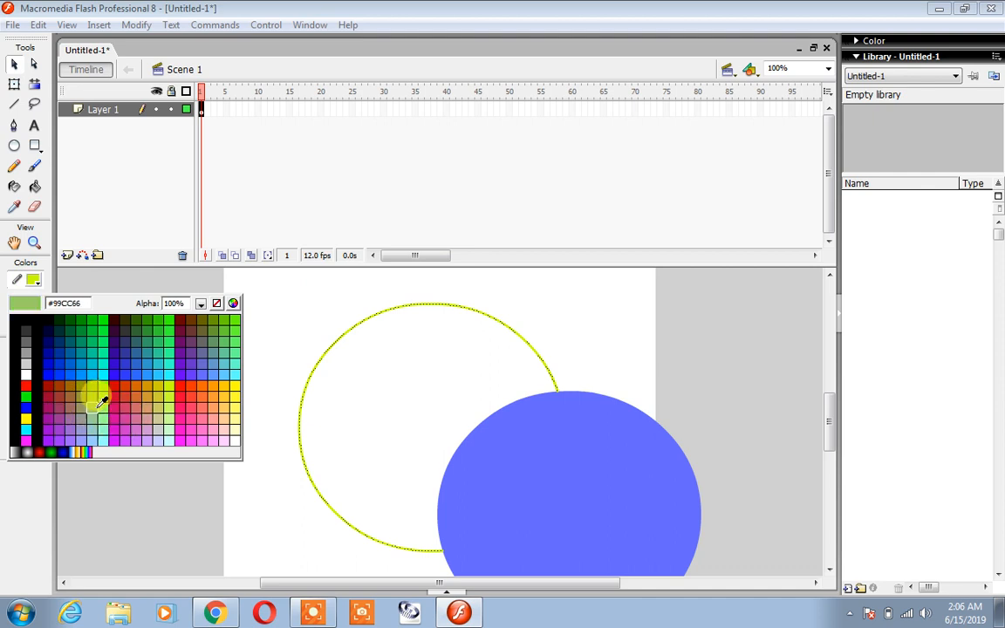
pyautogui.click(25, 382)
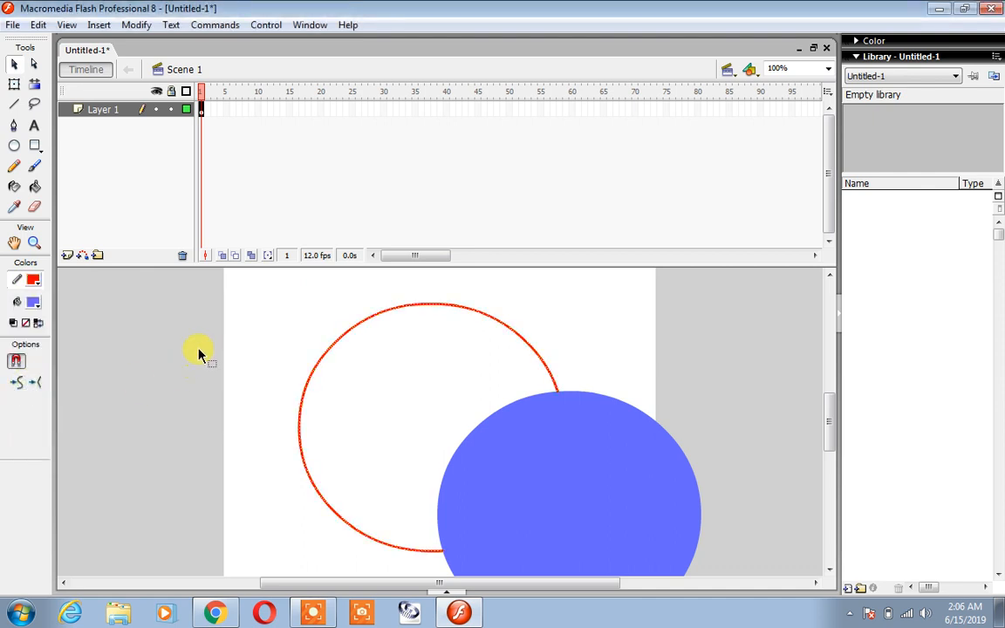
# Move the violet-blue fill back up over the red outline.
pyautogui.click(442, 393)
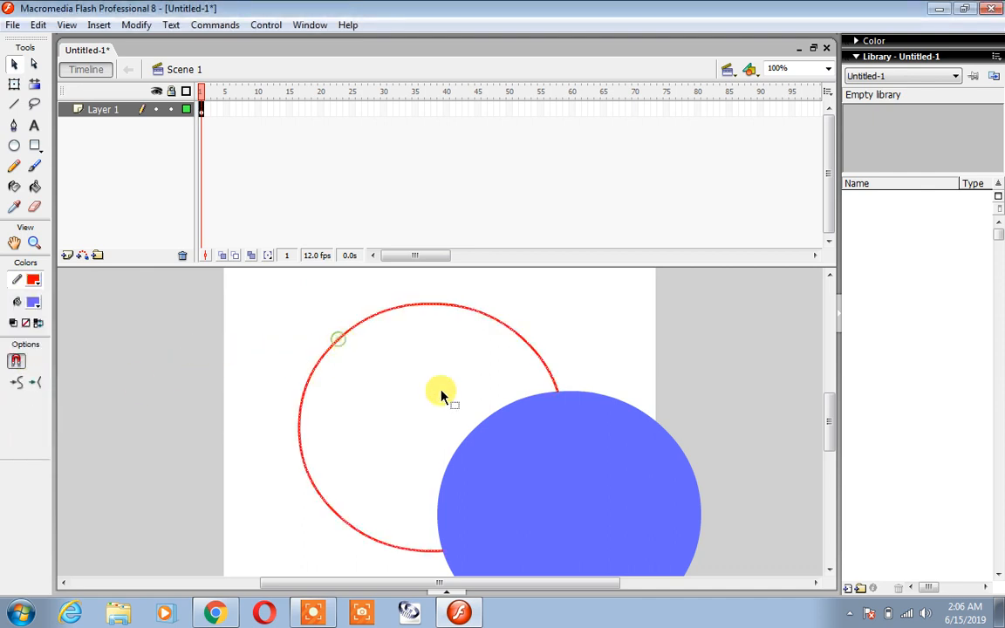
pyautogui.click(560, 458)
pyautogui.moveTo(526, 482)
pyautogui.mouseDown()
pyautogui.moveTo(359, 475)
pyautogui.moveTo(381, 442)
pyautogui.moveTo(464, 417)
pyautogui.moveTo(359, 422)
pyautogui.moveTo(422, 407)
pyautogui.moveTo(413, 402)
pyautogui.mouseUp()
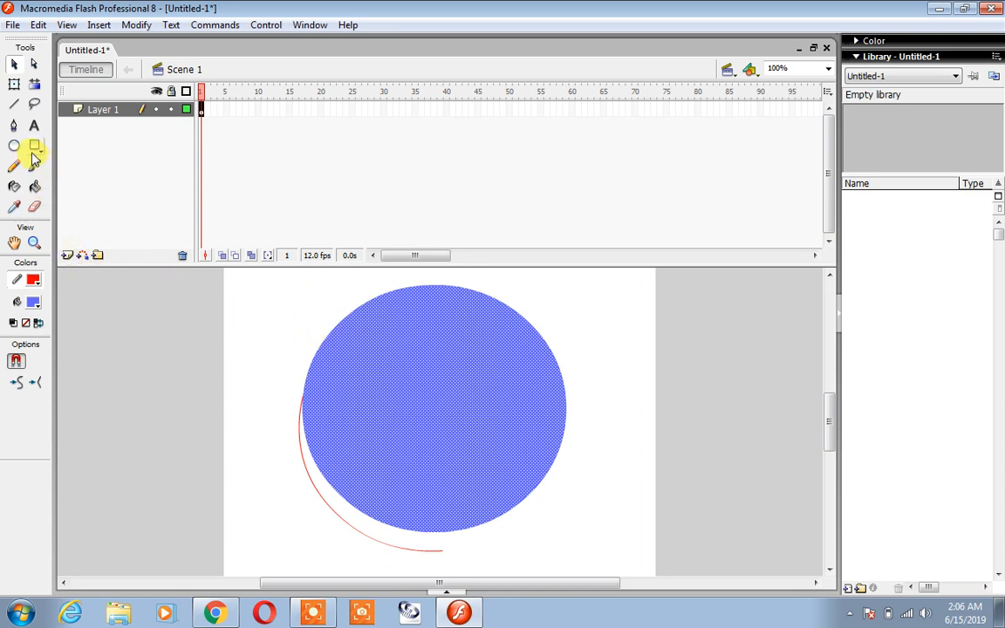
# Delete the circle's fill and the remaining red outline arc from the stage.
pyautogui.click(362, 386)
pyautogui.press('Delete')
pyautogui.click(303, 463)
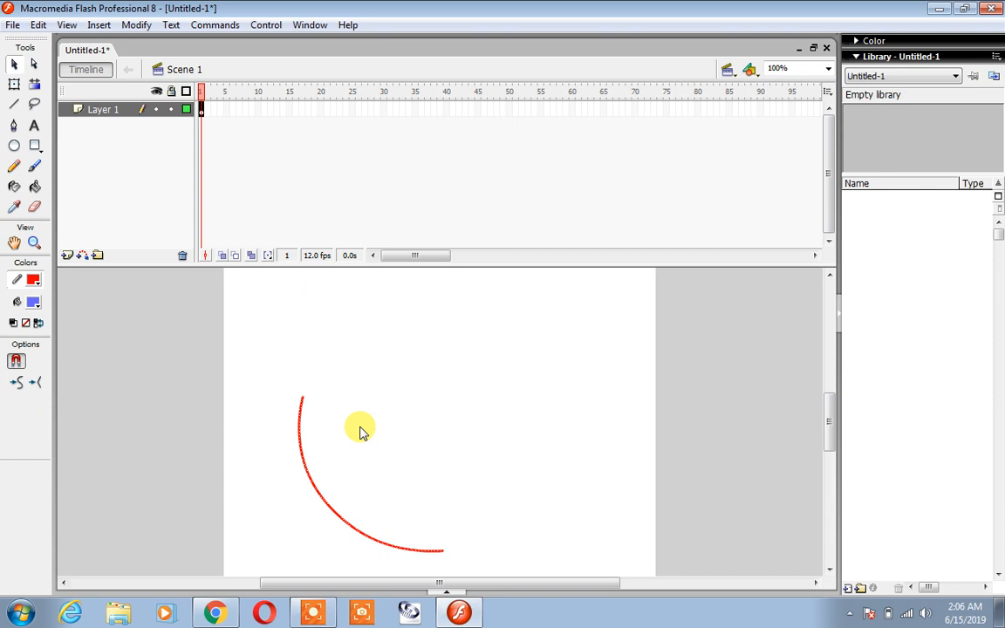
pyautogui.press('Delete')
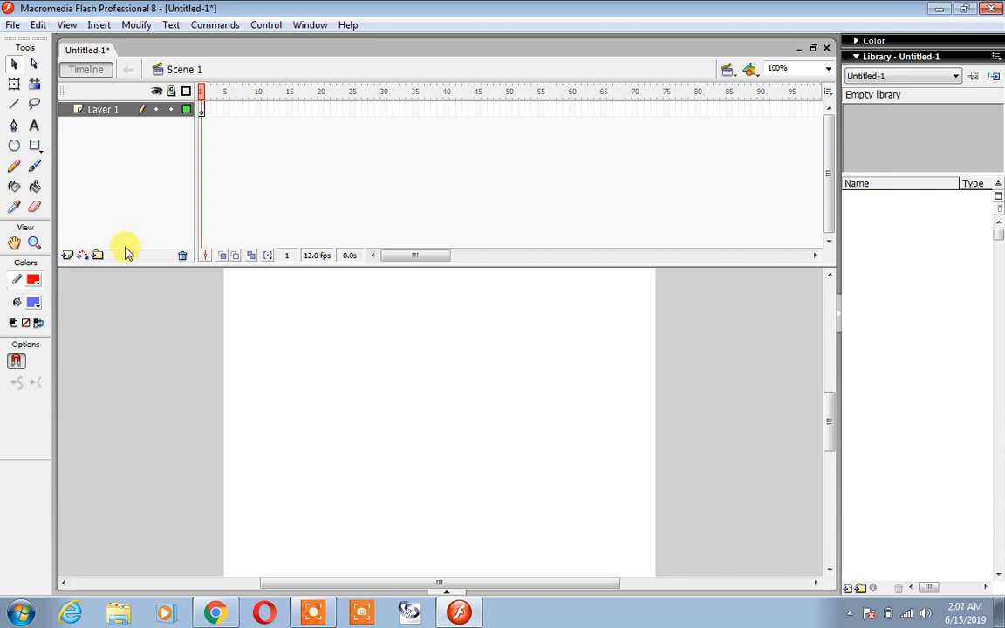
# Draw a violet-blue square with a red outline near the stage's upper-left corner using the Rectangle tool.
pyautogui.click(34, 145)
pyautogui.moveTo(238, 283)
pyautogui.mouseDown()
pyautogui.moveTo(291, 357)
pyautogui.moveTo(355, 397)
pyautogui.mouseUp()
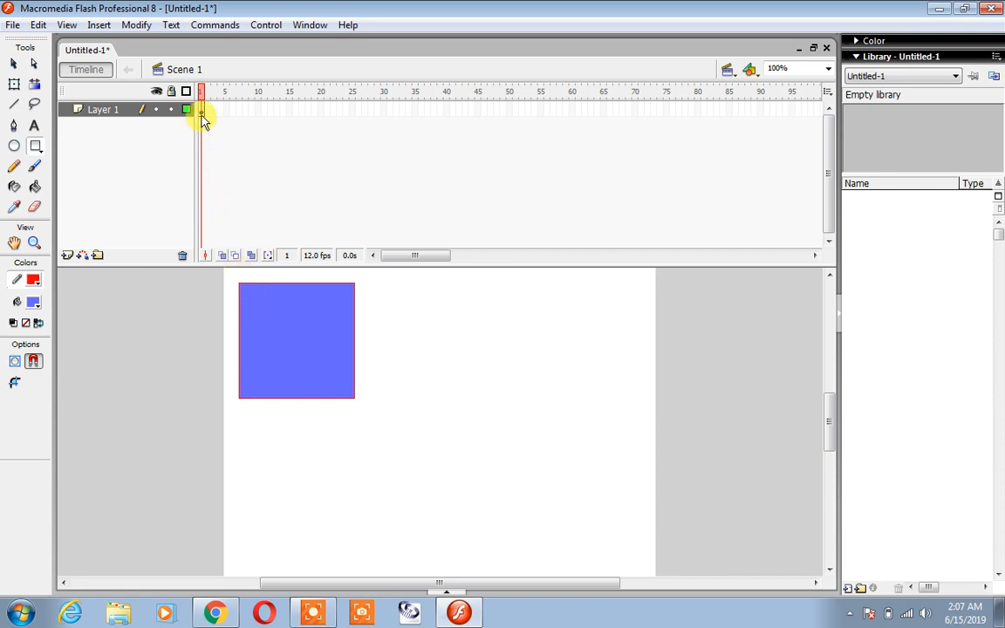
# Select the square with its outline, move it across the stage and back, and delete it.
pyautogui.click(13, 63)
pyautogui.doubleClick(318, 325)
pyautogui.moveTo(295, 322); pyautogui.dragTo(595, 333)
pyautogui.moveTo(585, 333); pyautogui.dragTo(291, 327)
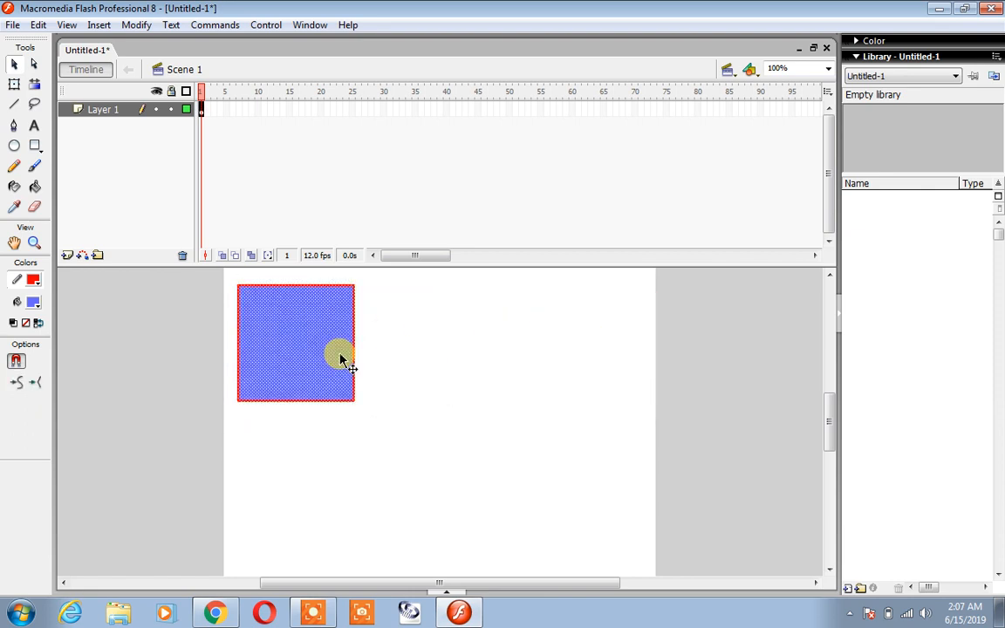
pyautogui.press('Delete')
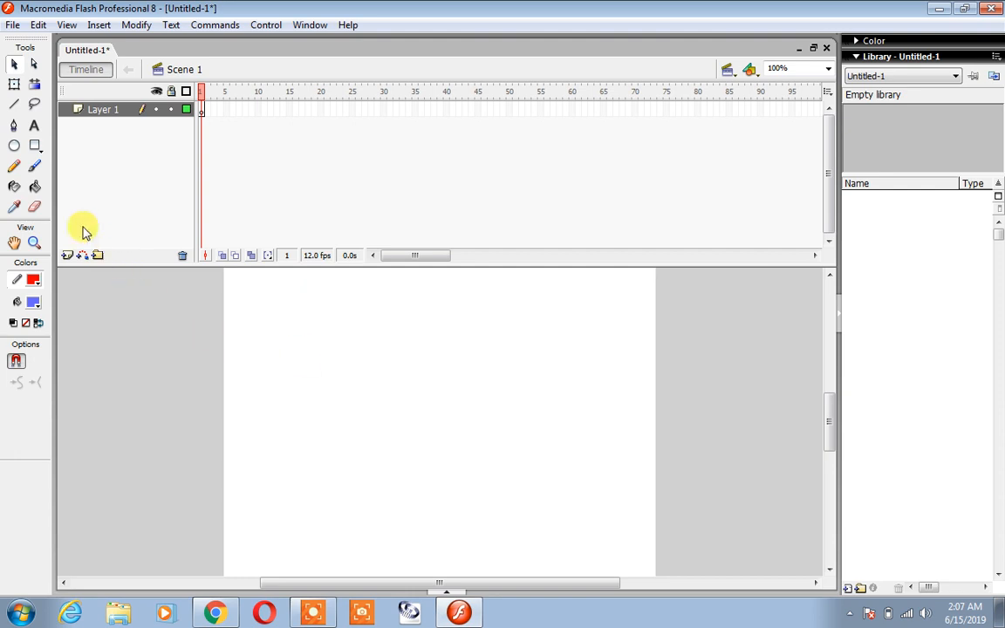
# Draw a violet-blue pentagon with a red outline using the PolyStar tool, and move it towards the stage's lower centre.
pyautogui.moveTo(35, 145); pyautogui.dragTo(113, 197)
pyautogui.moveTo(336, 379)
pyautogui.mouseDown()
pyautogui.moveTo(371, 436)
pyautogui.moveTo(370, 427)
pyautogui.mouseUp()
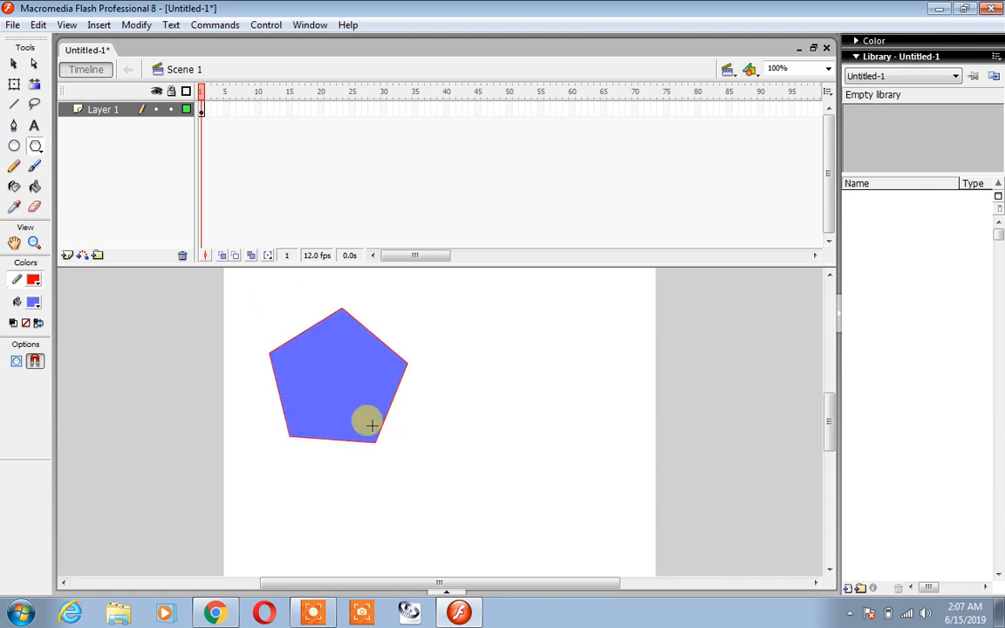
pyautogui.click(14, 63)
pyautogui.moveTo(338, 370); pyautogui.dragTo(425, 449)
pyautogui.click(491, 478)
pyautogui.click(439, 469)
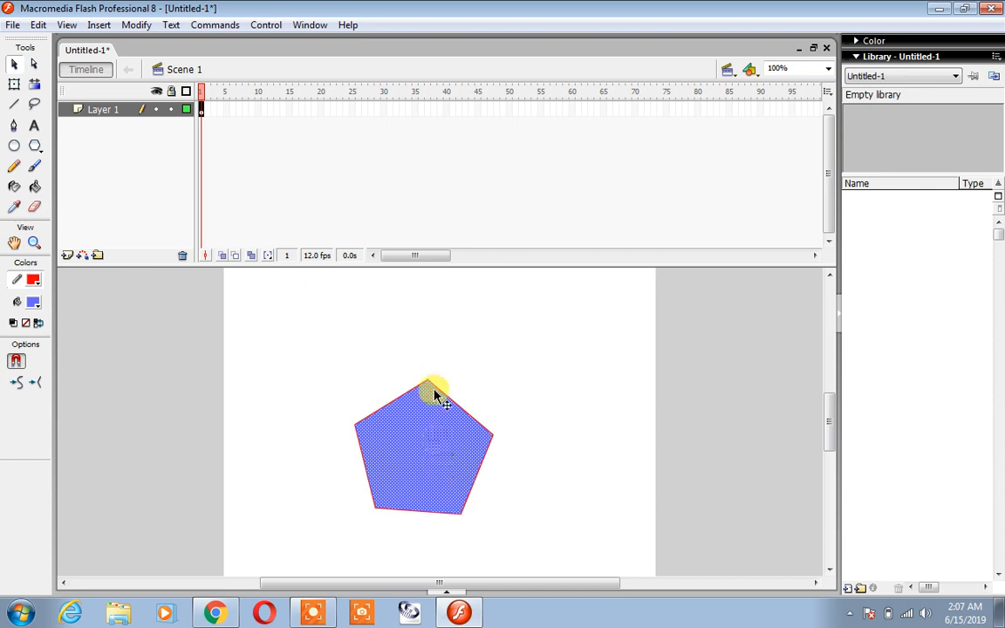
pyautogui.click(395, 340)
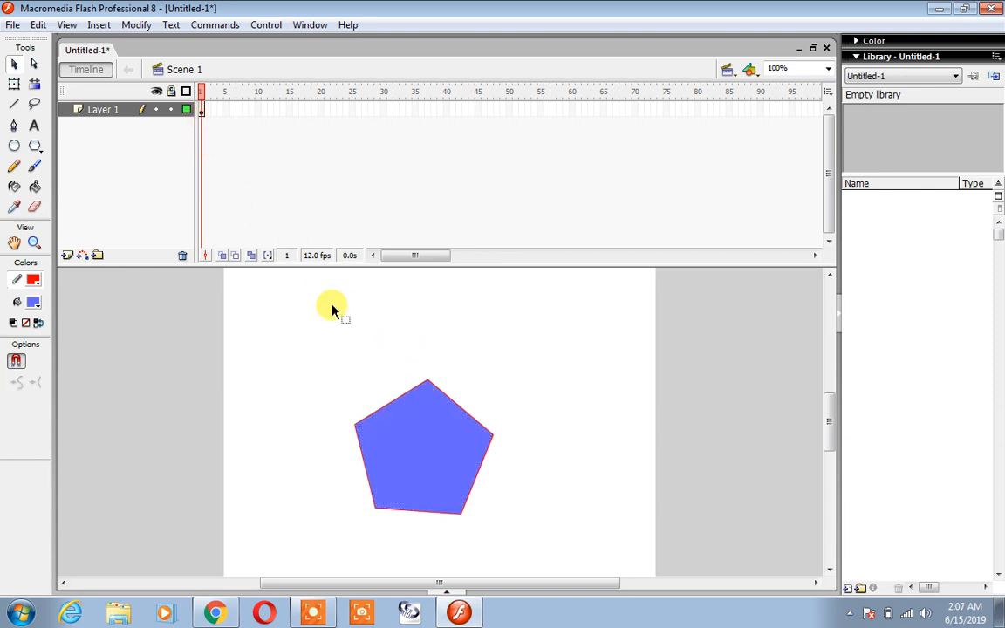
pyautogui.doubleClick(416, 442)
pyautogui.click(357, 364)
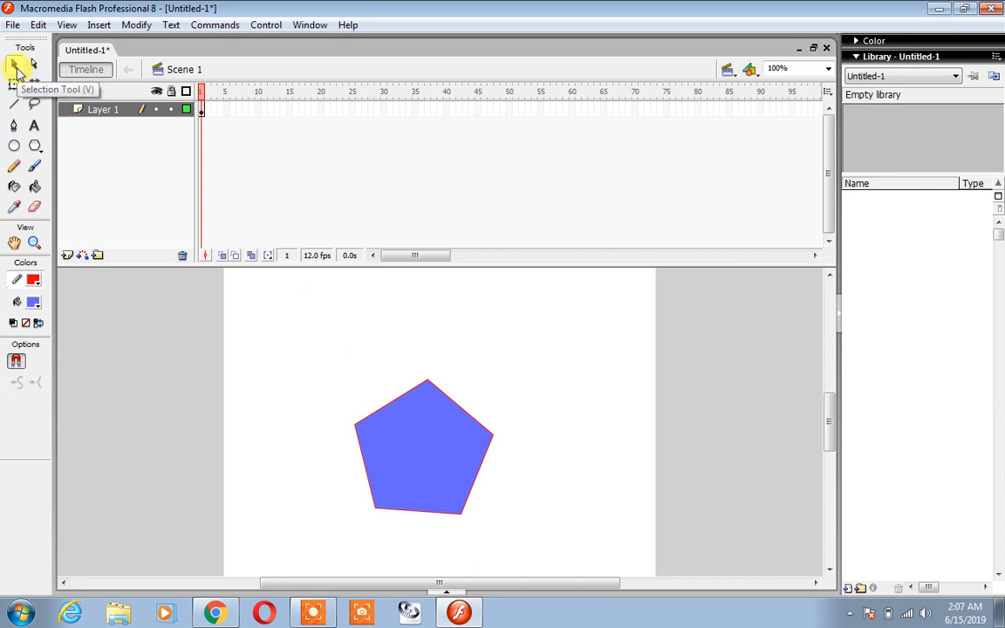
pyautogui.click(35, 146)
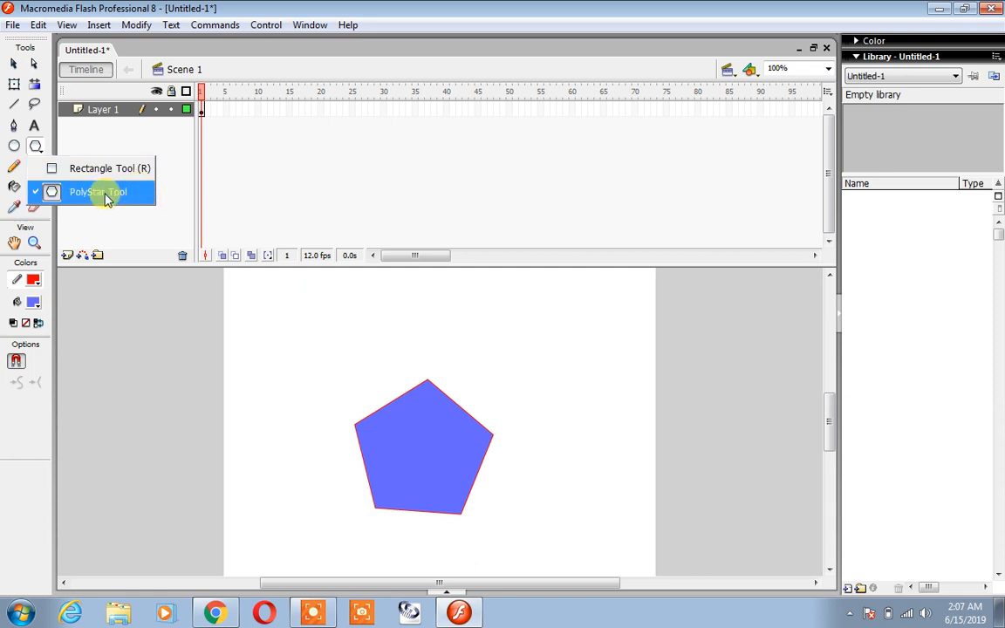
pyautogui.click(118, 200)
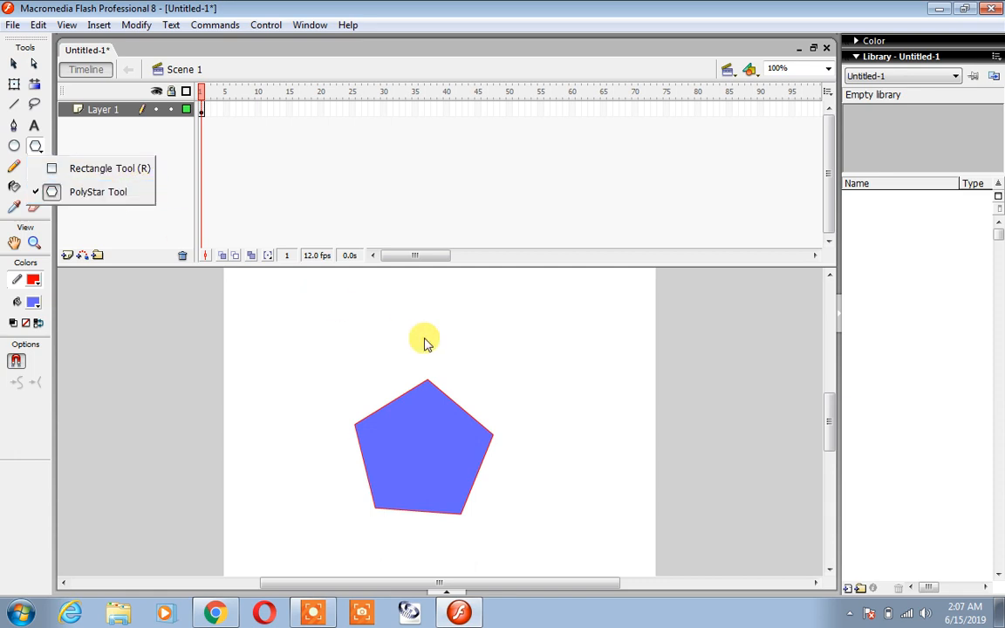
# Select the pentagon's fill with the Selection tool.
pyautogui.click(14, 65)
pyautogui.click(380, 340)
pyautogui.click(424, 444)
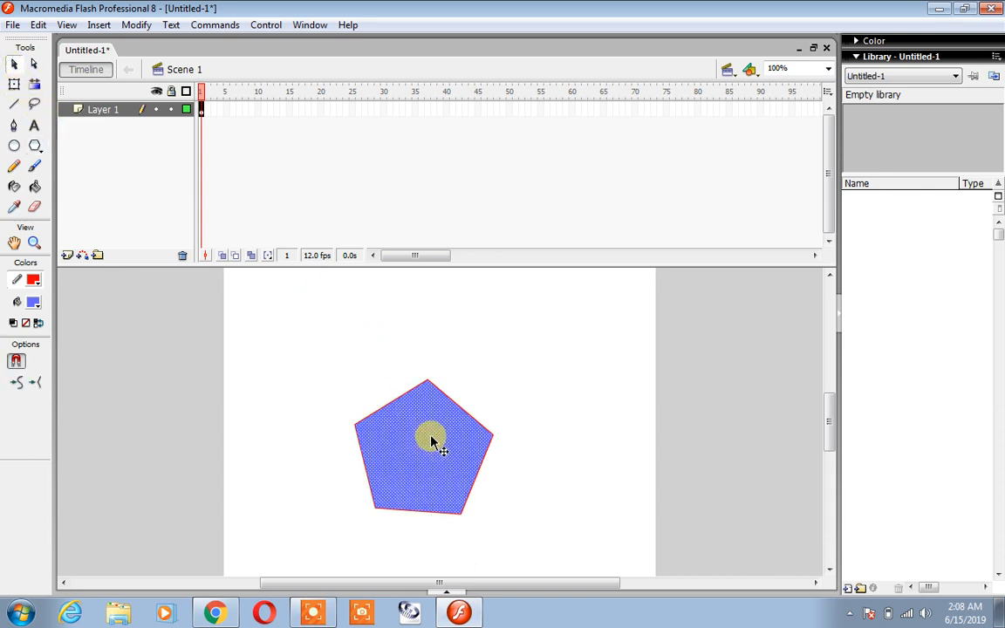
# Show the selected shape's properties below the stage and collapse the Actions editor.
pyautogui.click(449, 589)
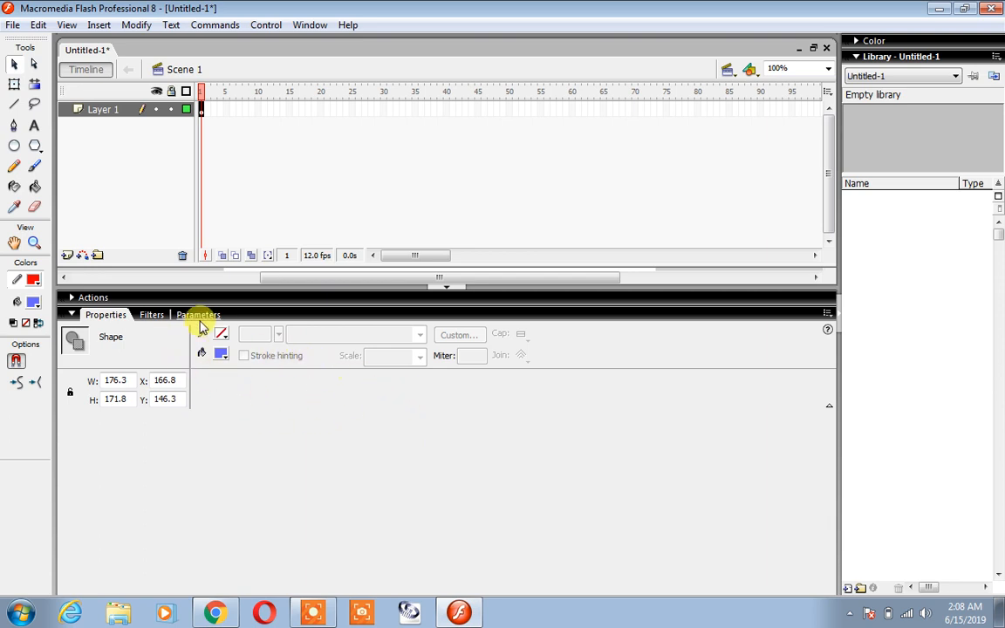
pyautogui.click(443, 290)
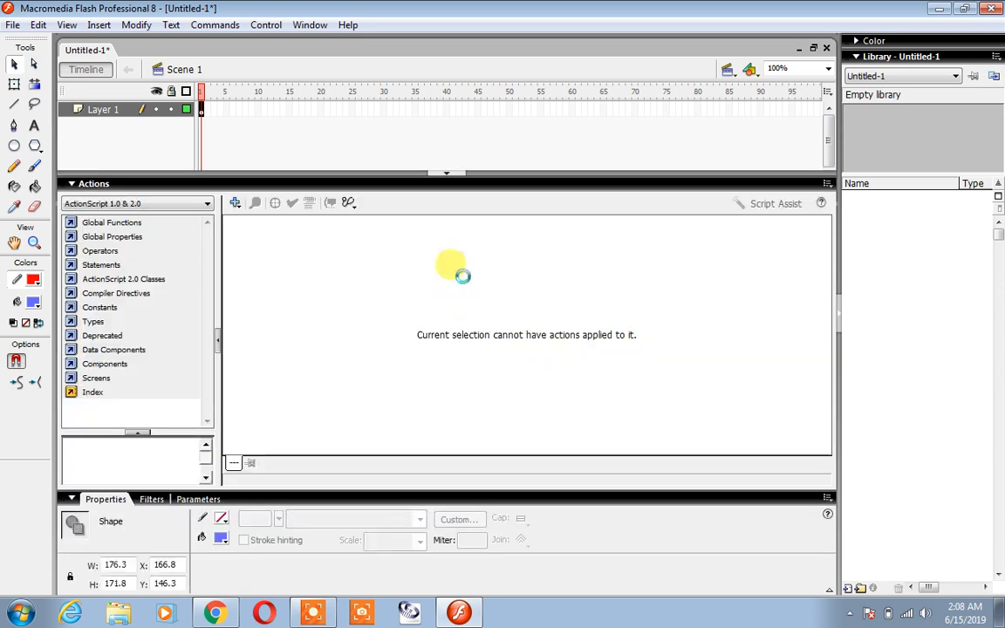
pyautogui.click(87, 185)
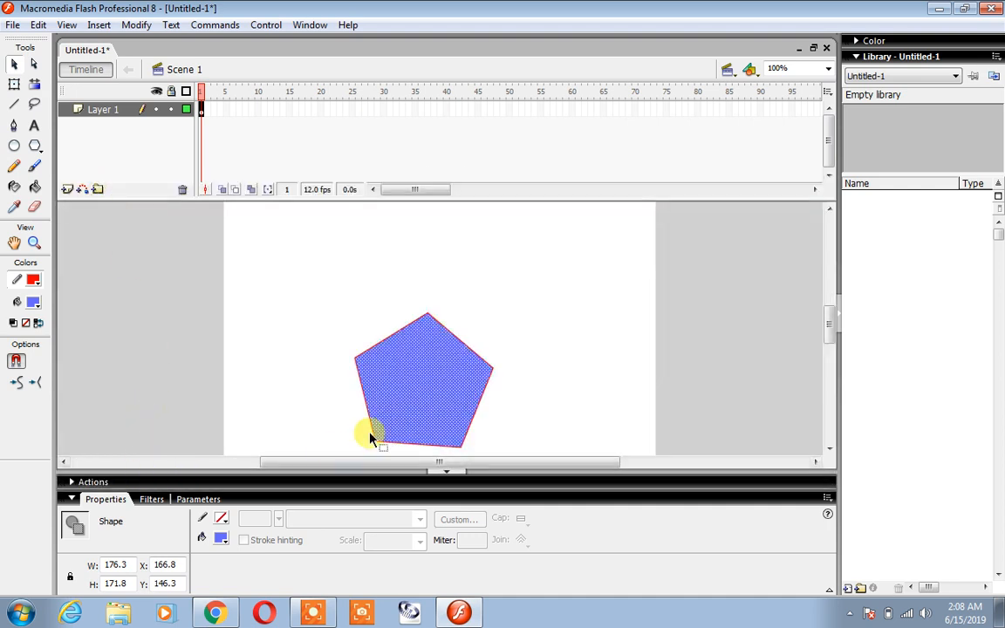
# Select the pentagon's fill together with its outline, view the available custom stroke style types, and cancel.
pyautogui.doubleClick(399, 410)
pyautogui.click(538, 417)
pyautogui.doubleClick(426, 417)
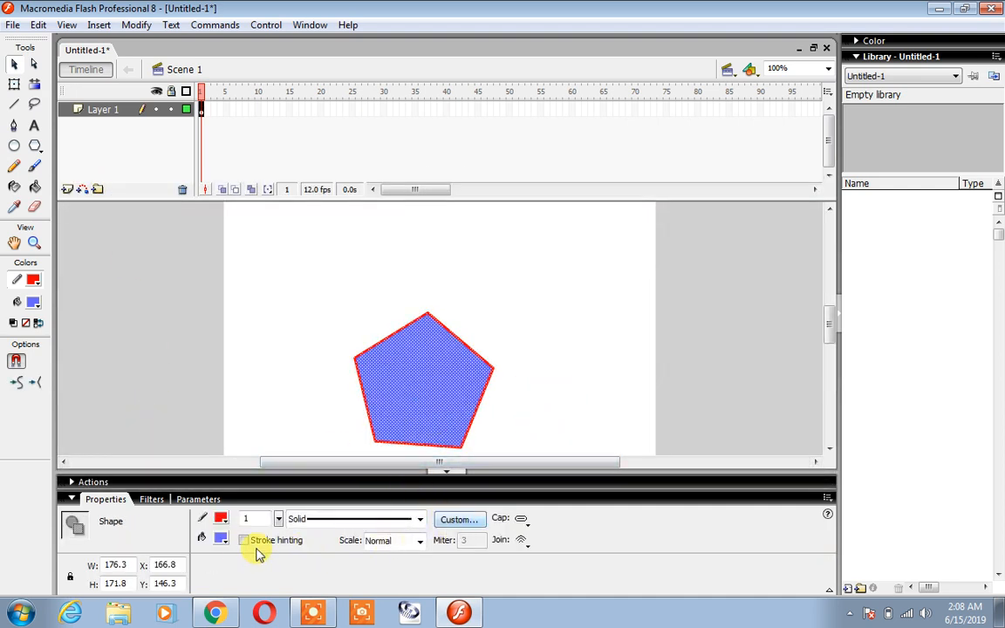
pyautogui.click(475, 522)
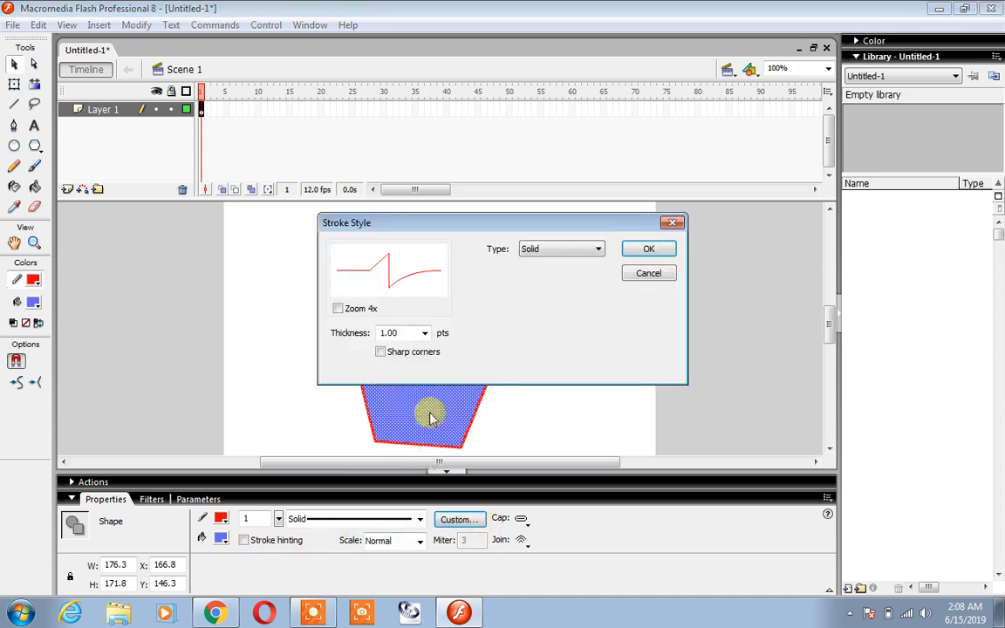
pyautogui.click(541, 249)
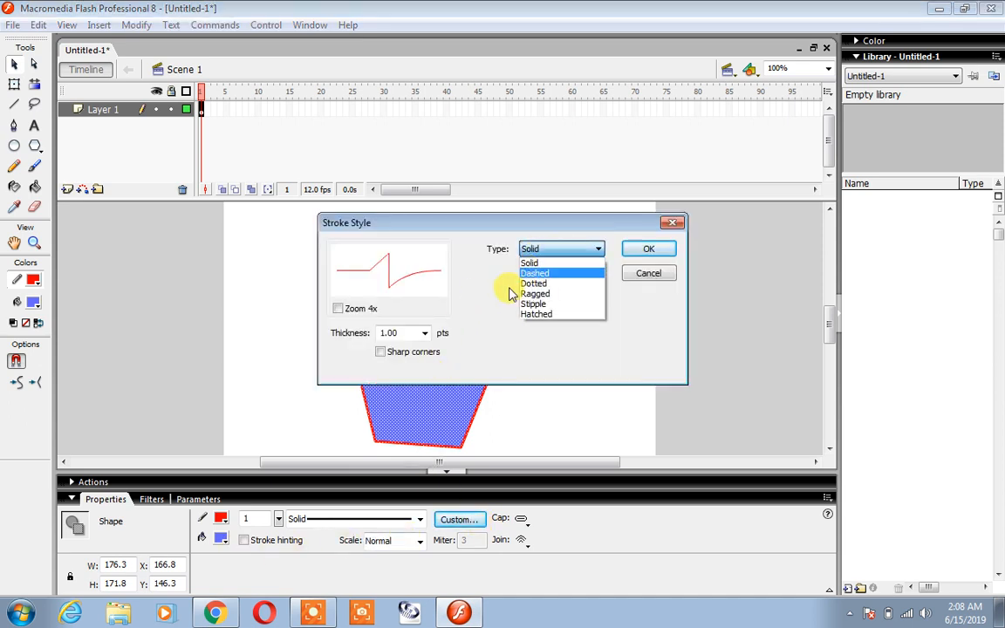
pyautogui.click(476, 333)
pyautogui.click(637, 273)
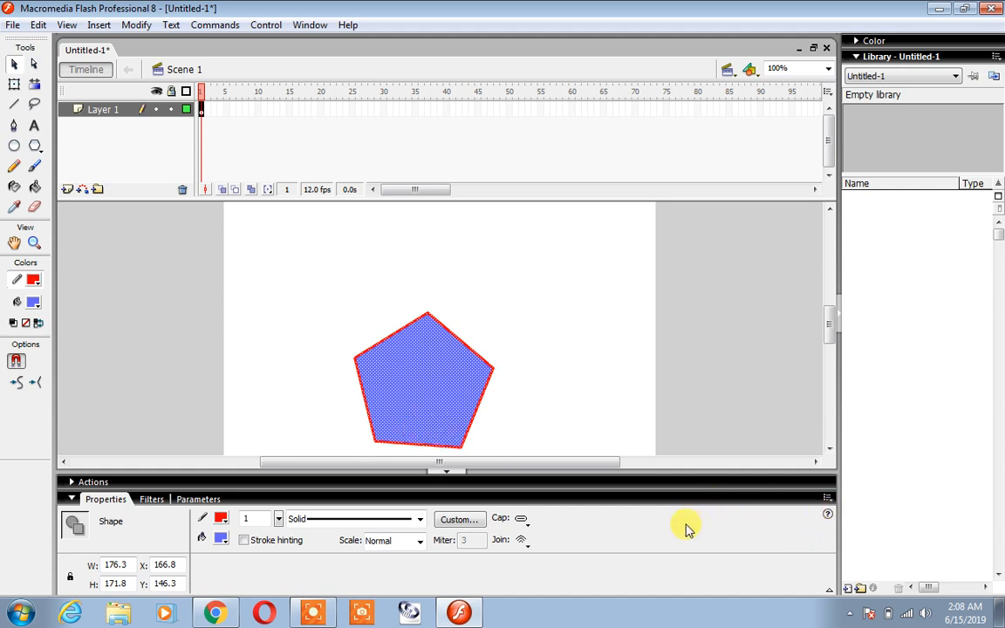
# View the help page on selecting objects, close it, and deselect the pentagon.
pyautogui.press('F1')
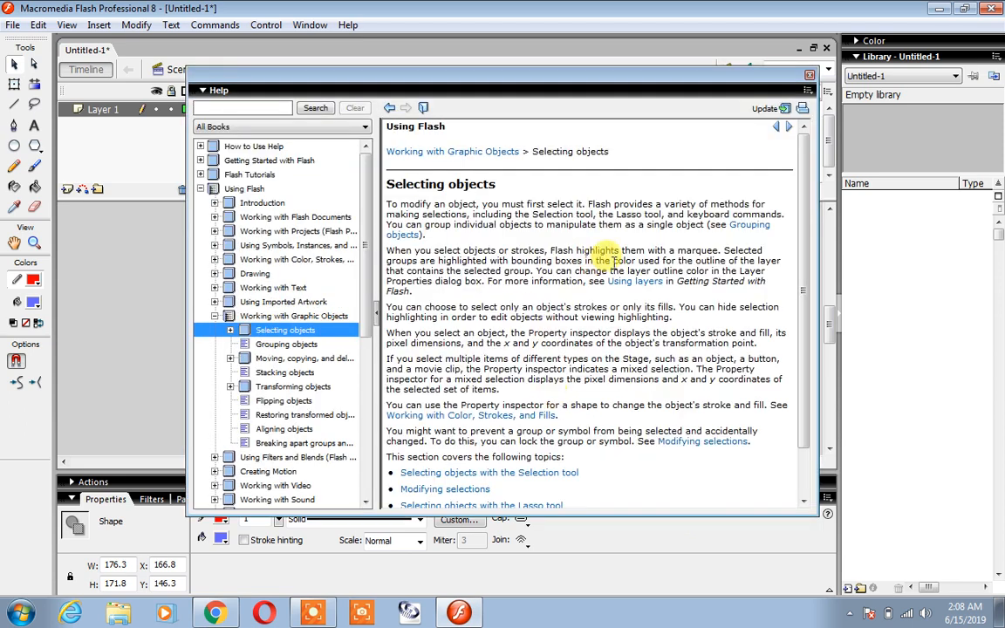
pyautogui.press('F1')
pyautogui.click(538, 285)
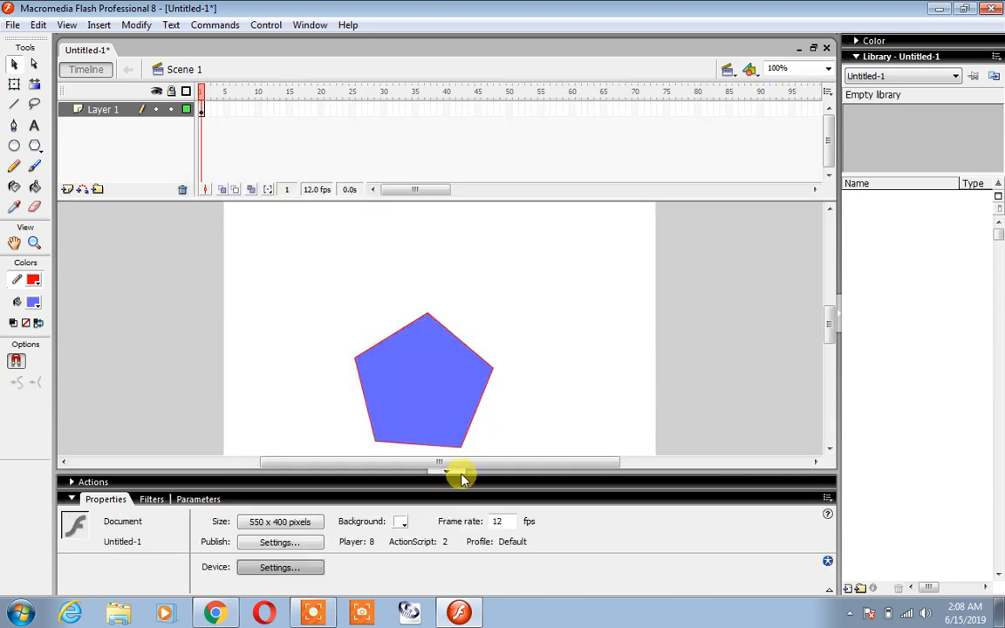
# Bend the pentagon's two upper edges inward into curves, and shift its fill down and left off the outline.
pyautogui.click(446, 472)
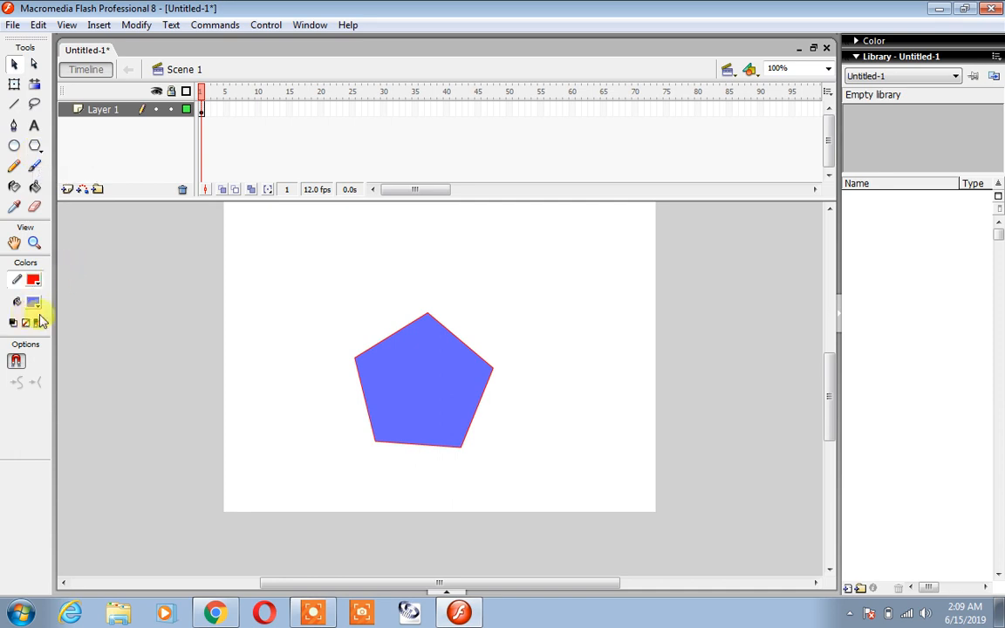
pyautogui.click(396, 377)
pyautogui.click(249, 383)
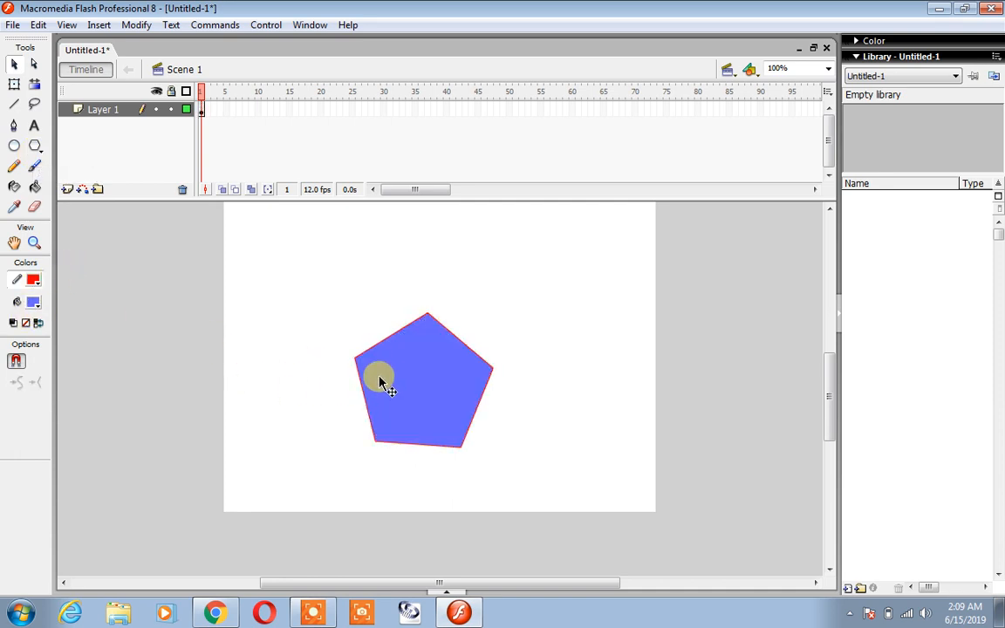
pyautogui.moveTo(370, 348); pyautogui.dragTo(399, 340)
pyautogui.moveTo(463, 352); pyautogui.dragTo(426, 392)
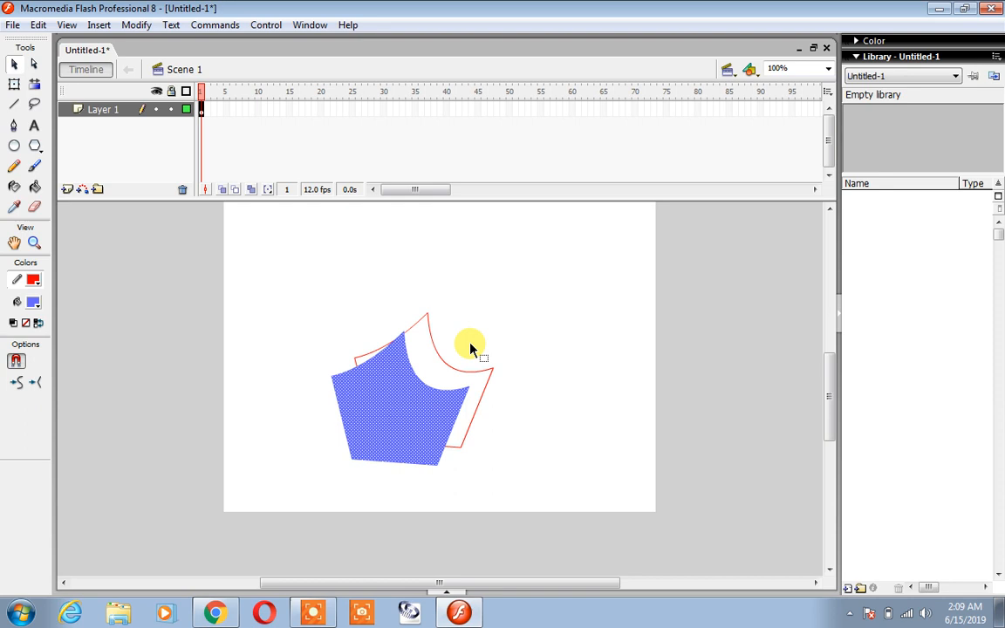